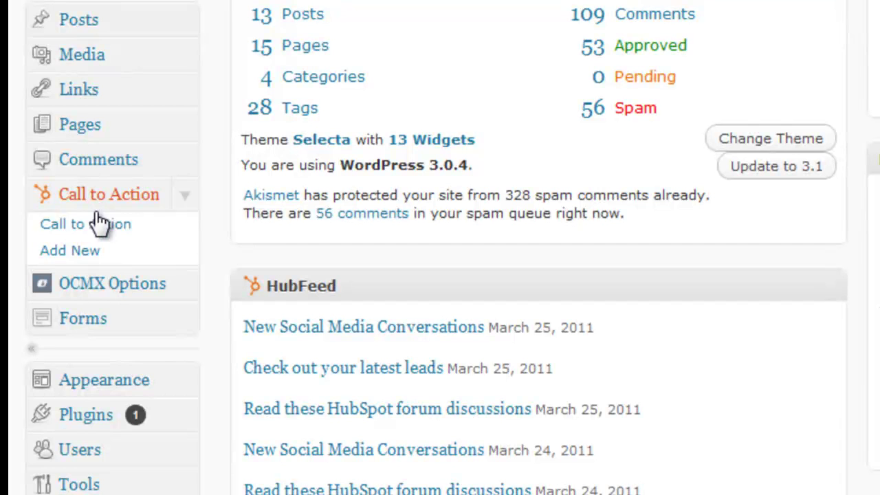
Step: Toggle the Call to Action menu and collapse the HubSpot options in the admin sidebar
click(185, 198)
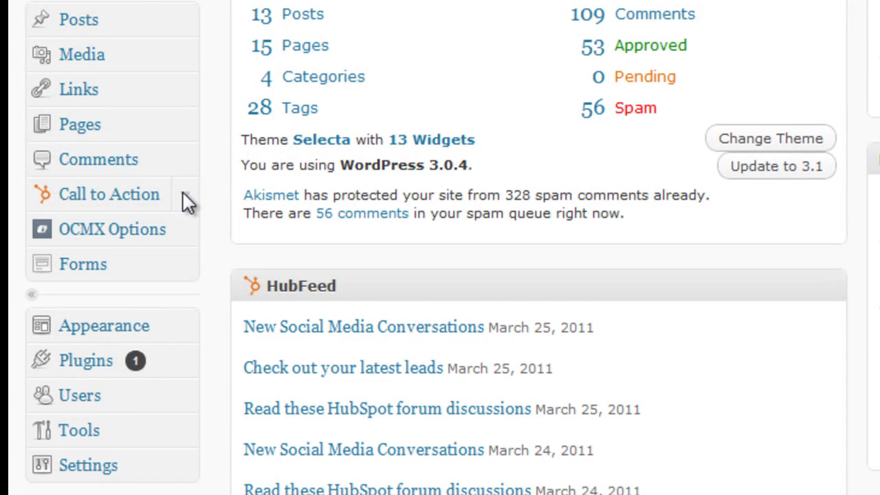
click(186, 198)
scroll(198, 225, down, 5)
click(185, 281)
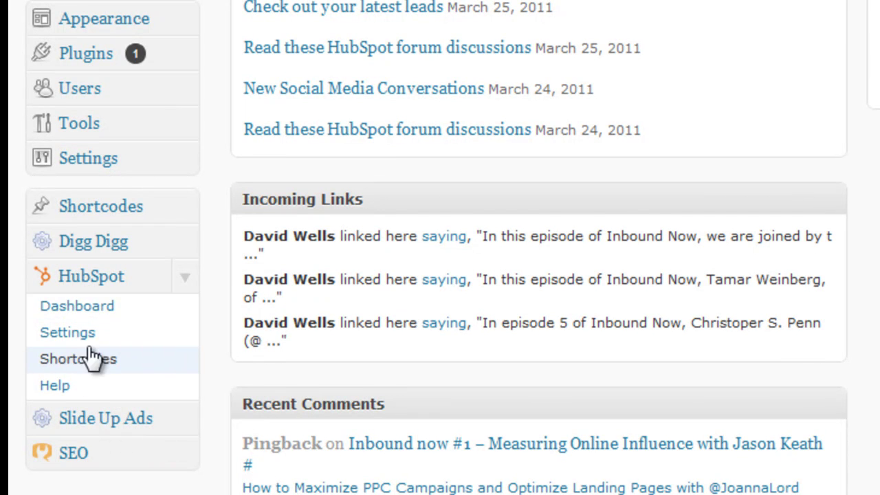
scroll(220, 261, up, 5)
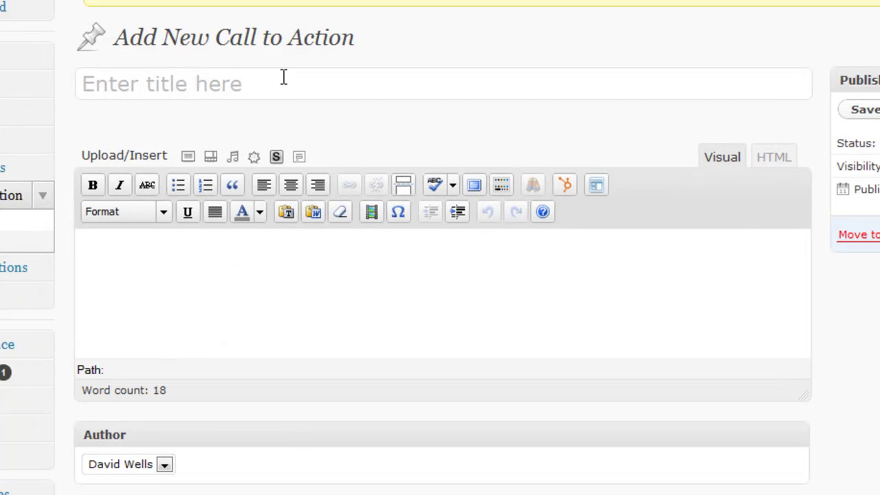
Step: Title the new call to action 'Title CTA' so its draft and permalink are generated
click(358, 90)
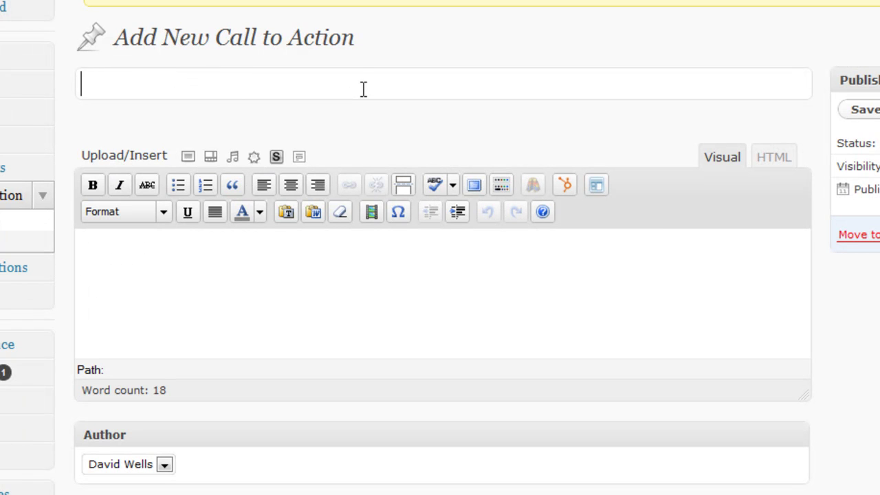
text(Title CTA)
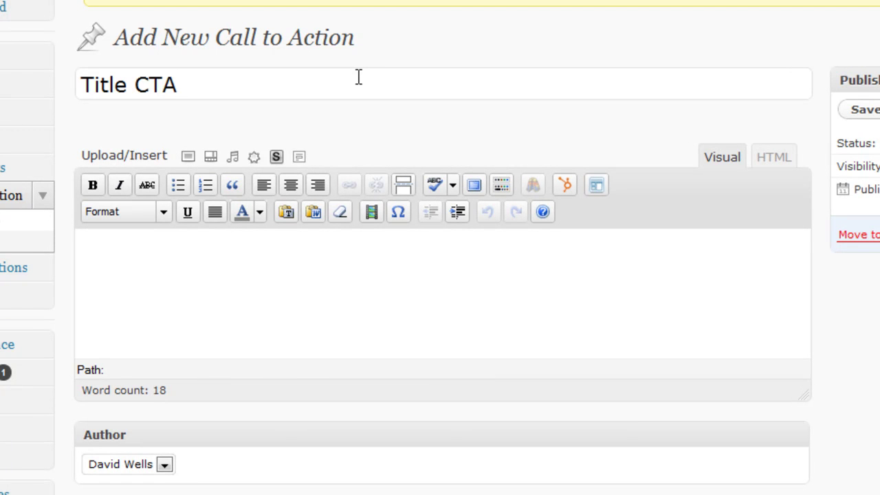
click(389, 254)
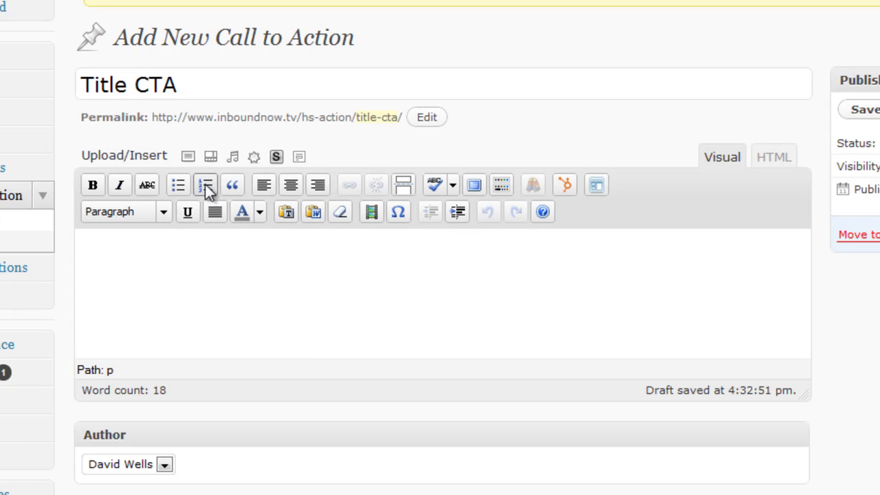
Step: Upload CTA-11-Examples-of-Online-Marketing-Success.png and insert it full size into the call to action body
click(189, 158)
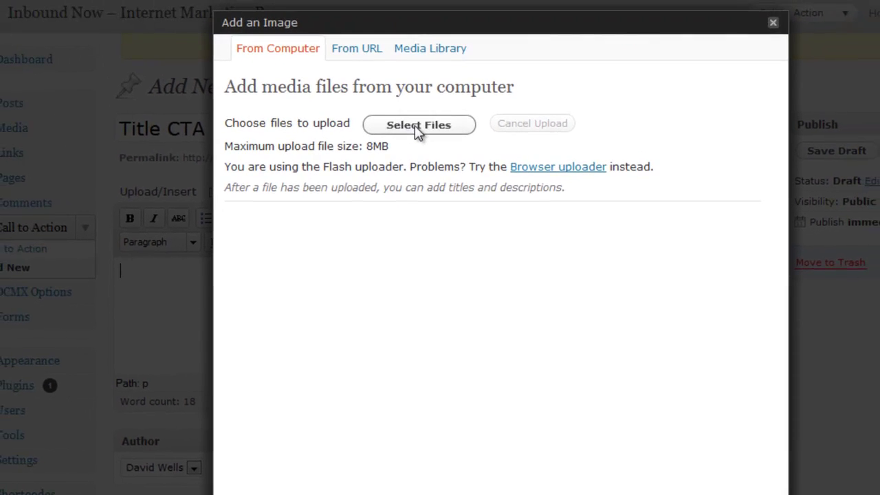
click(413, 98)
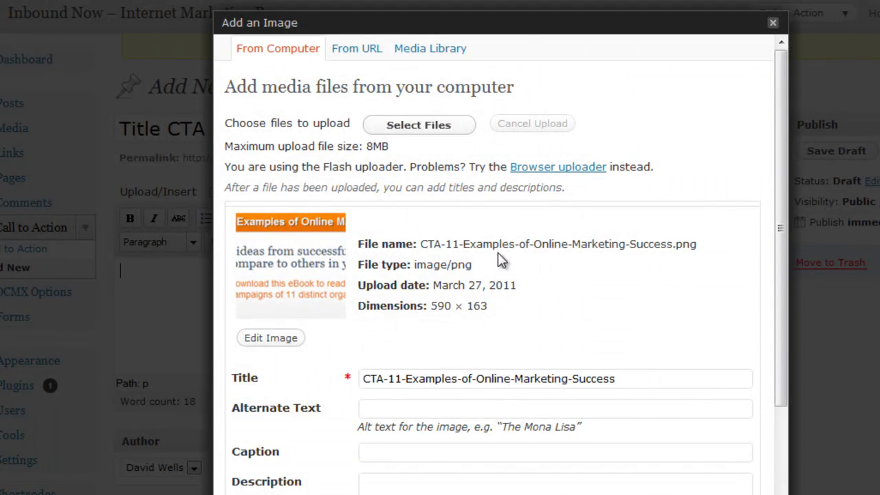
scroll(498, 252, down, 3)
click(396, 489)
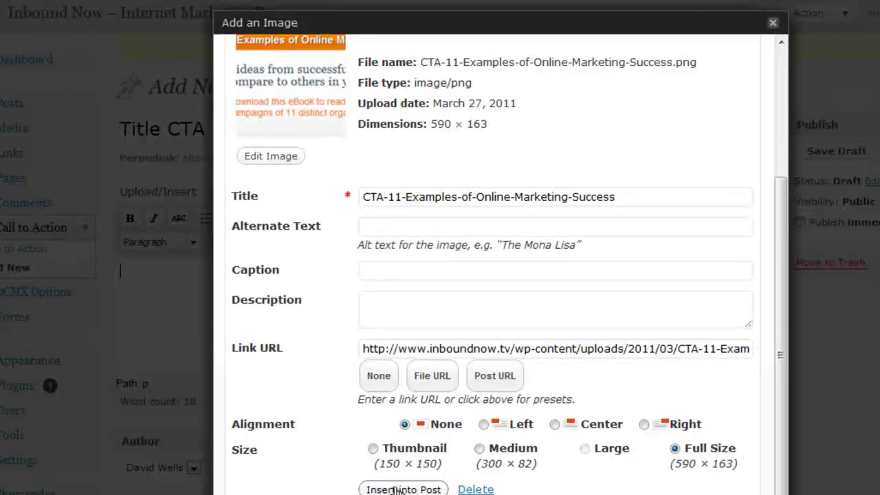
click(404, 489)
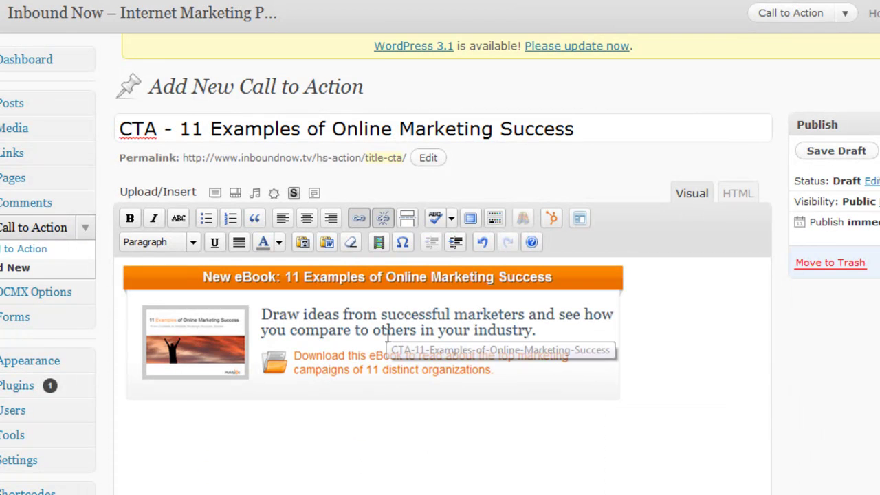
Step: Change the banner image's link from the image file to the HubSpot landing page URL
click(375, 326)
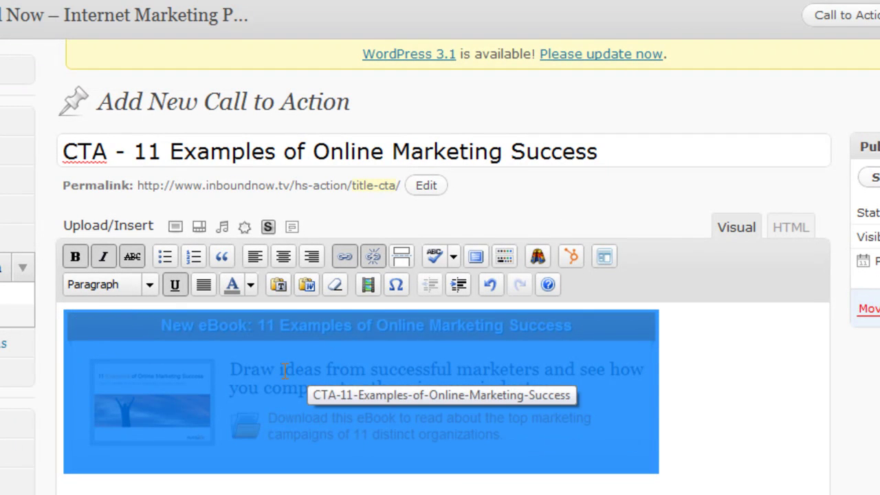
click(345, 259)
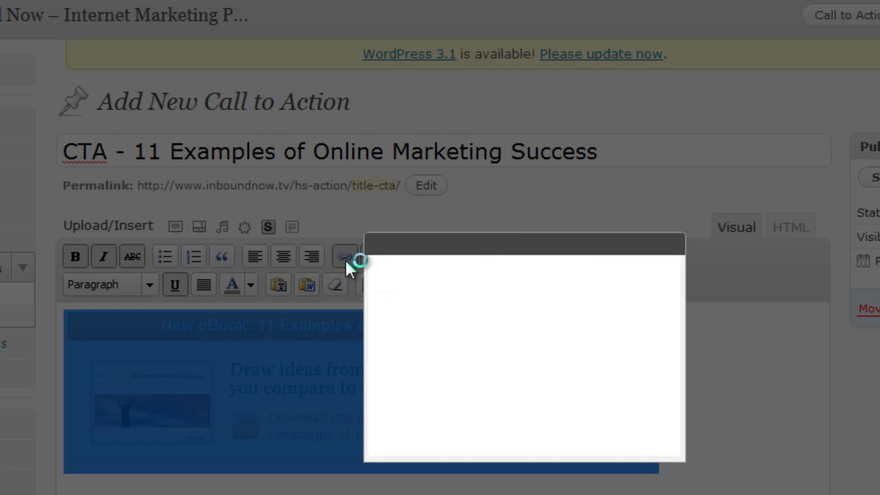
click(520, 300)
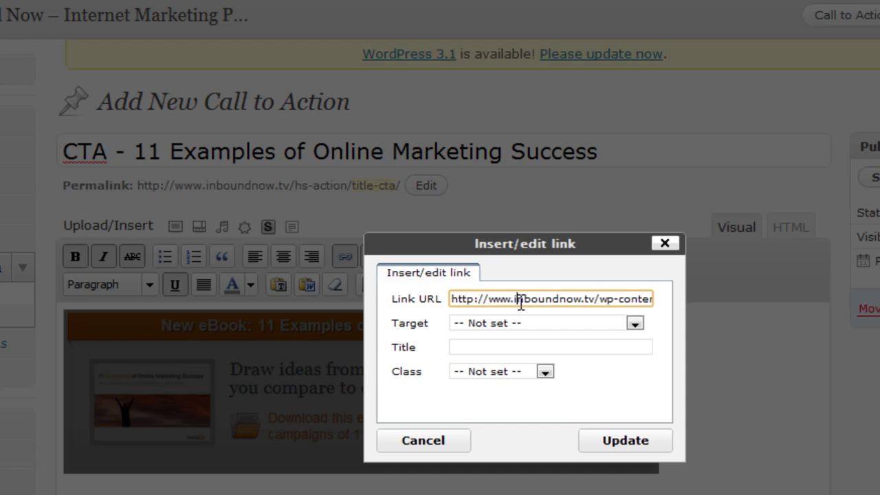
drag(497, 305, 514, 322)
key(ctrl+v)
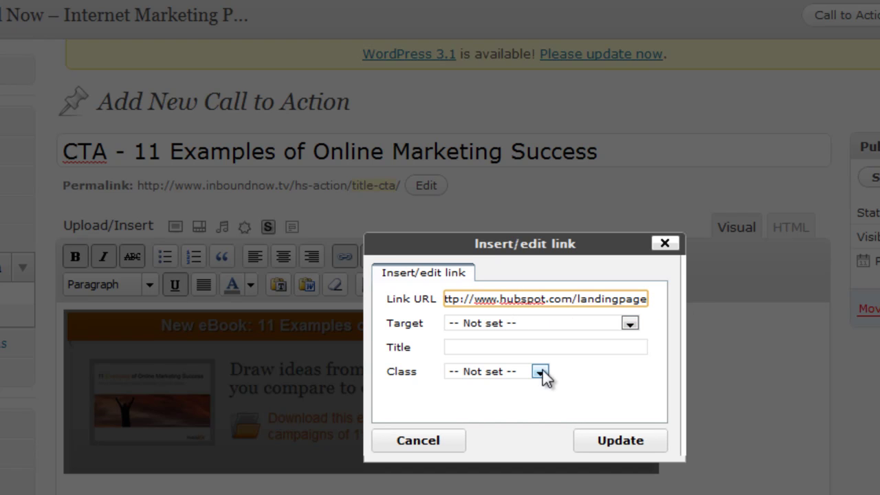
click(619, 445)
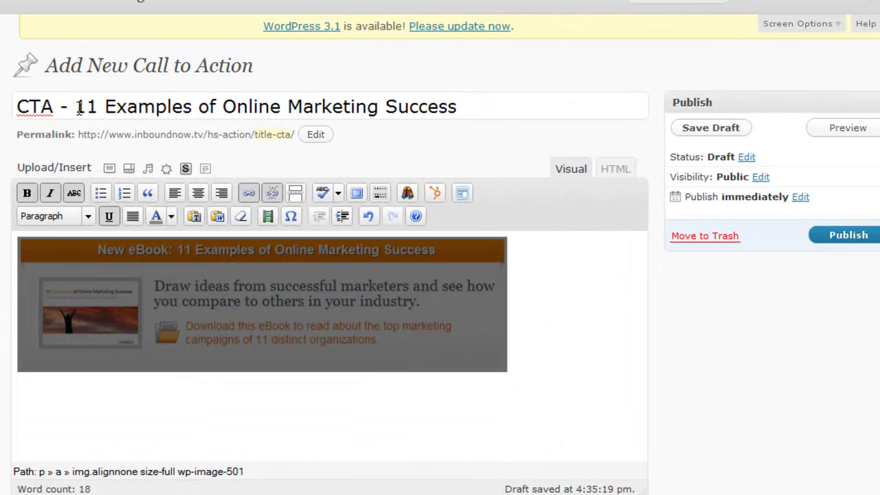
Step: Publish the 'CTA - 11 Examples of Online Marketing Success' call to action
mouse_move(77, 108)
mouse_down()
mouse_move(472, 107)
mouse_move(112, 109)
mouse_move(77, 117)
mouse_up()
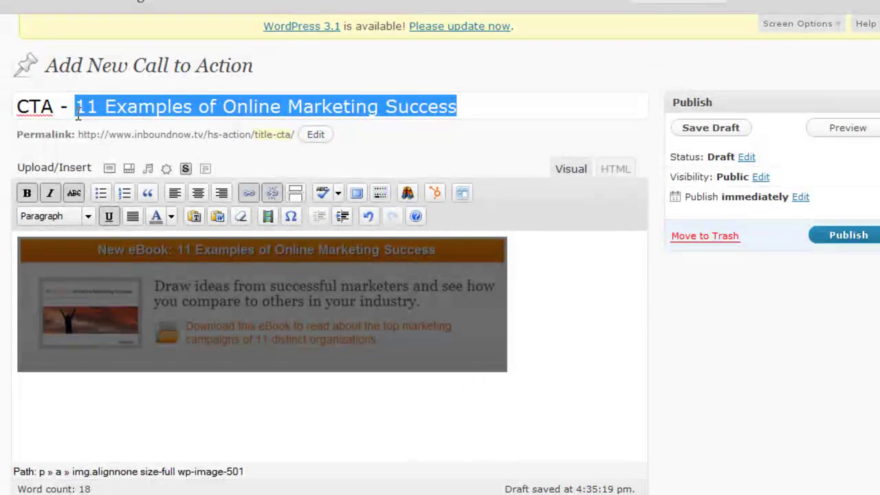
click(853, 236)
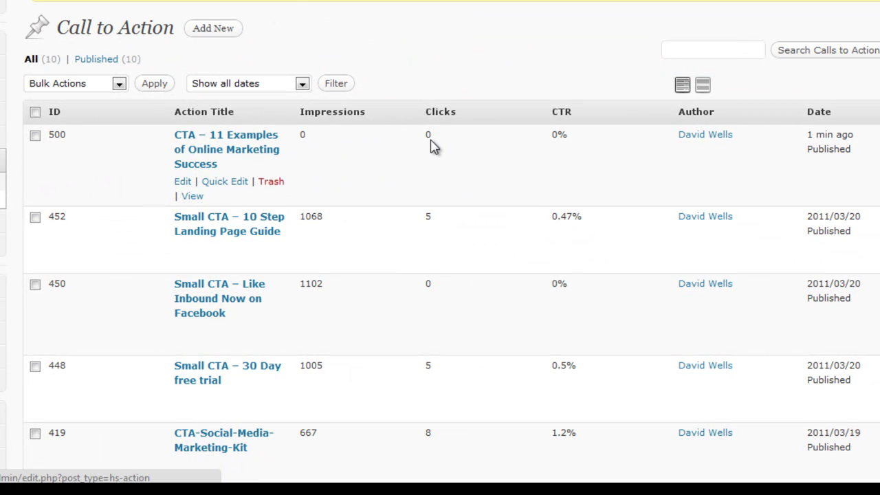
Step: Review the Call to Action list, checking row 452's impressions and its 5 clicks
scroll(426, 145, down, 5)
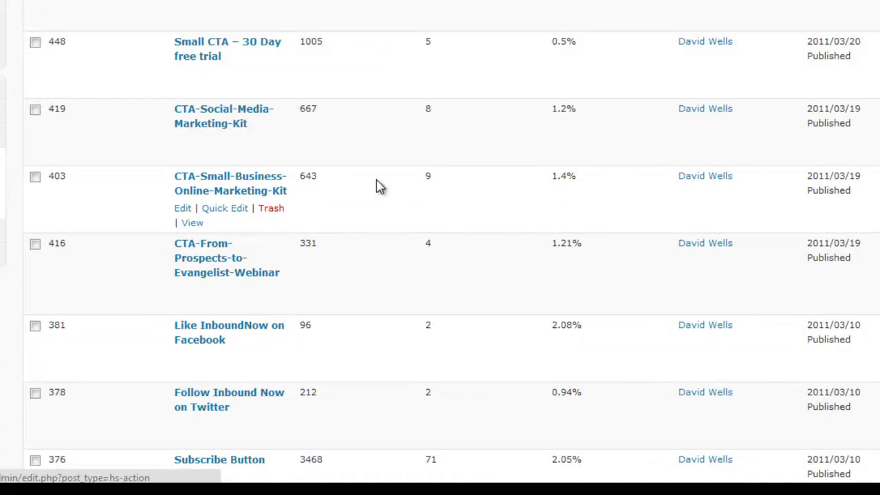
scroll(371, 185, down, 2)
scroll(365, 200, up, 6)
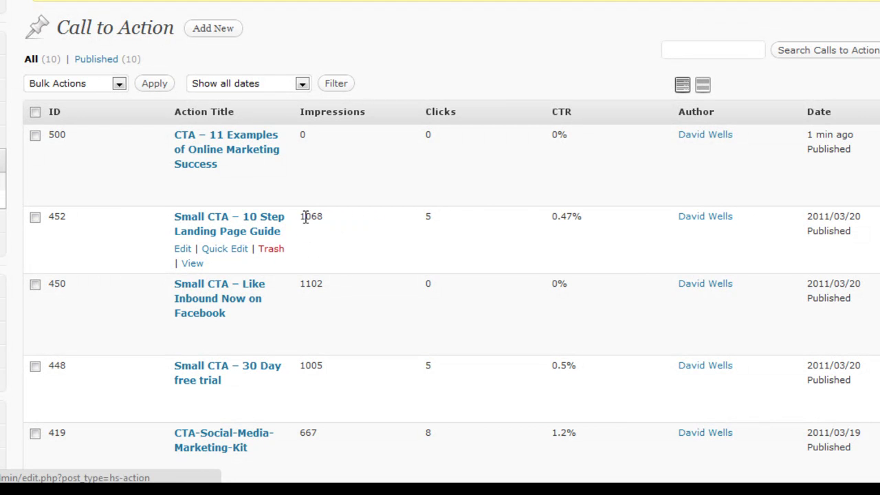
drag(305, 216, 339, 218)
drag(423, 217, 436, 220)
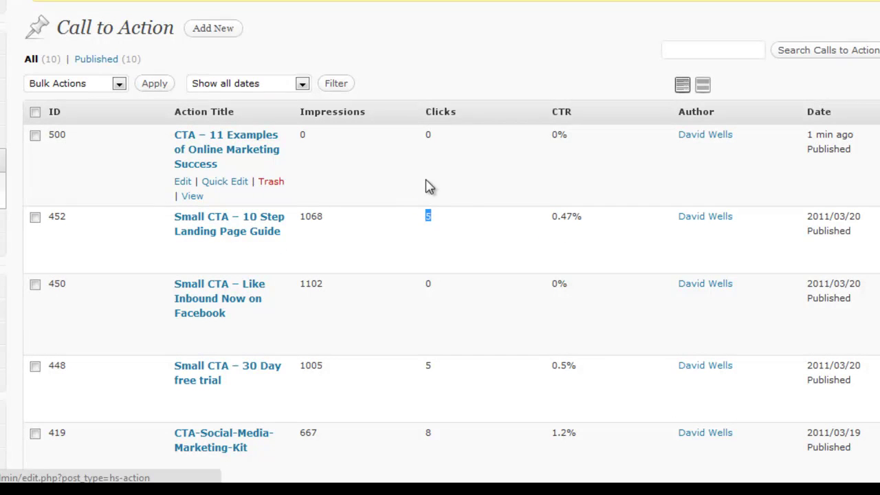
Step: Scroll through the list to confirm CTA 500 is published with zero impressions
scroll(424, 199, down, 4)
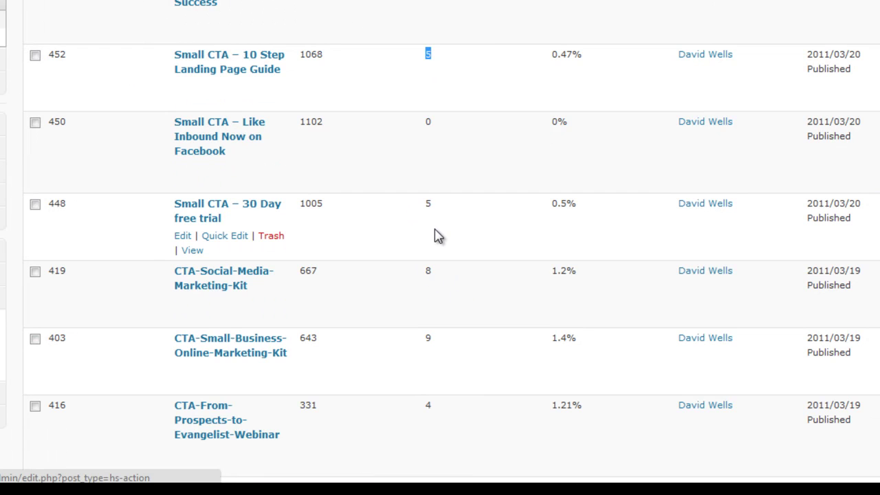
scroll(434, 234, down, 2)
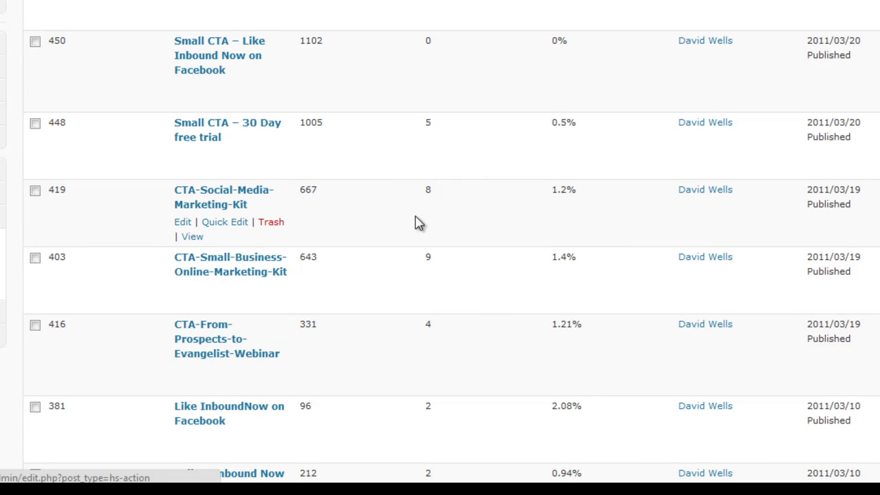
scroll(412, 178, down, 1)
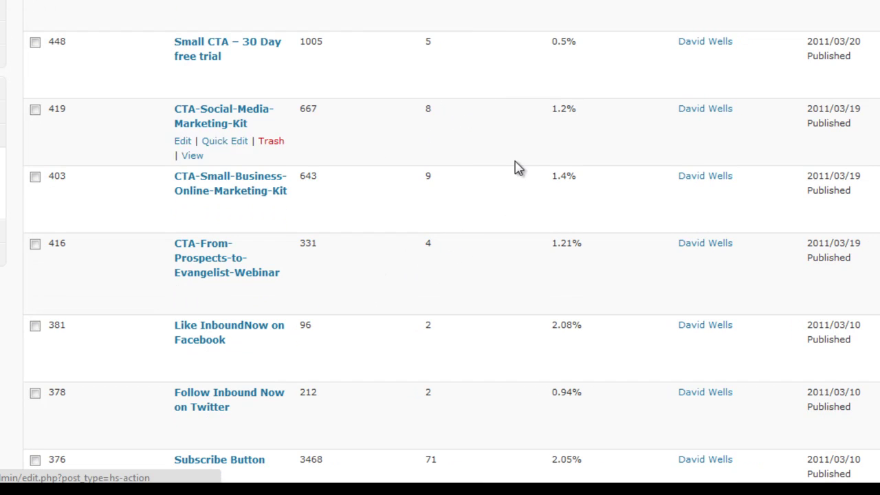
scroll(481, 155, up, 5)
scroll(406, 234, down, 2)
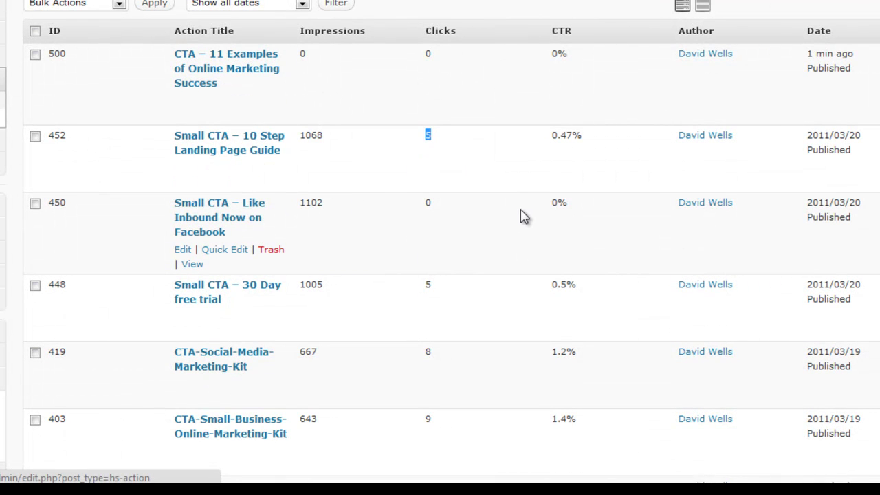
click(503, 210)
scroll(503, 211, up, 2)
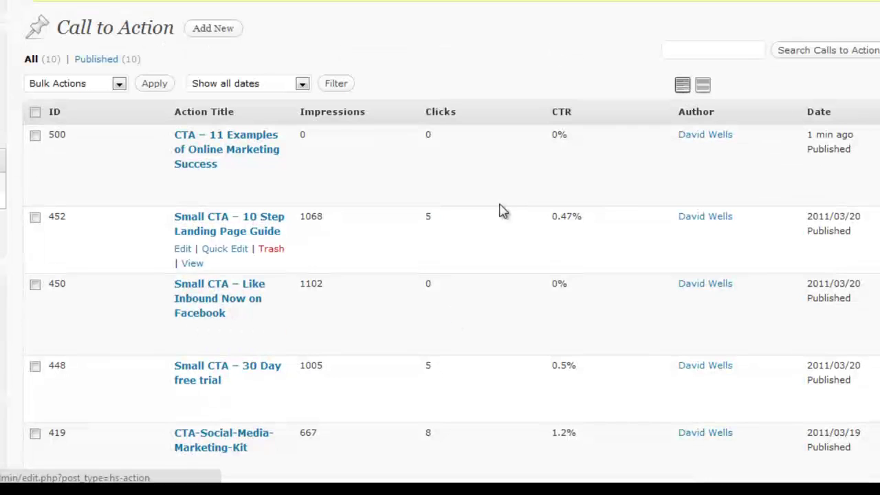
scroll(264, 233, down, 2)
scroll(330, 191, down, 2)
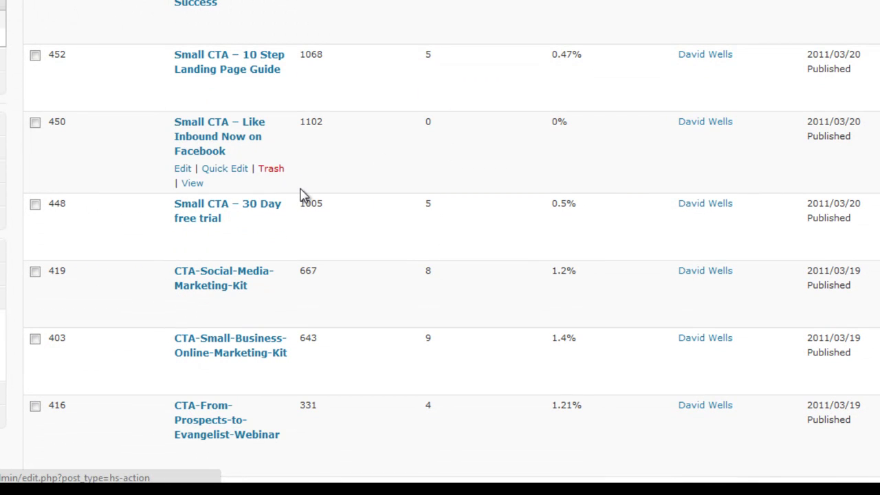
scroll(387, 140, up, 2)
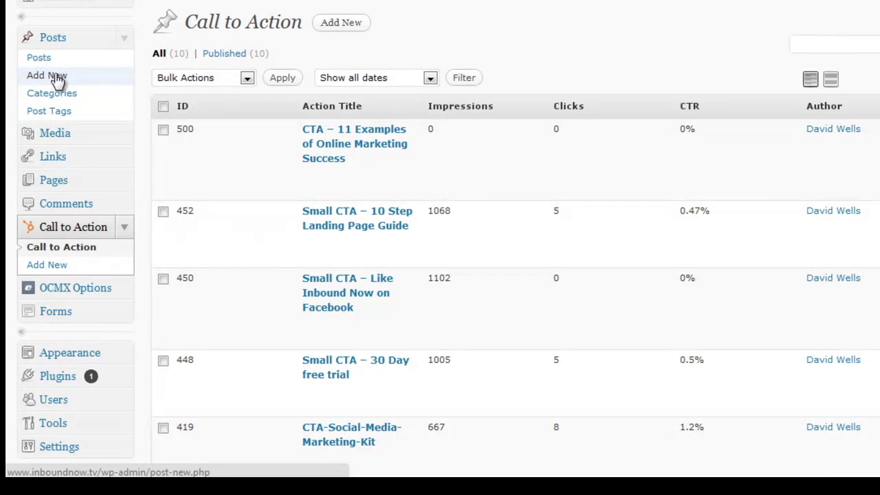
Step: Start a new post titled 'Awesome Blog Post Headline' with body text 'Blah blah blah.'
click(56, 78)
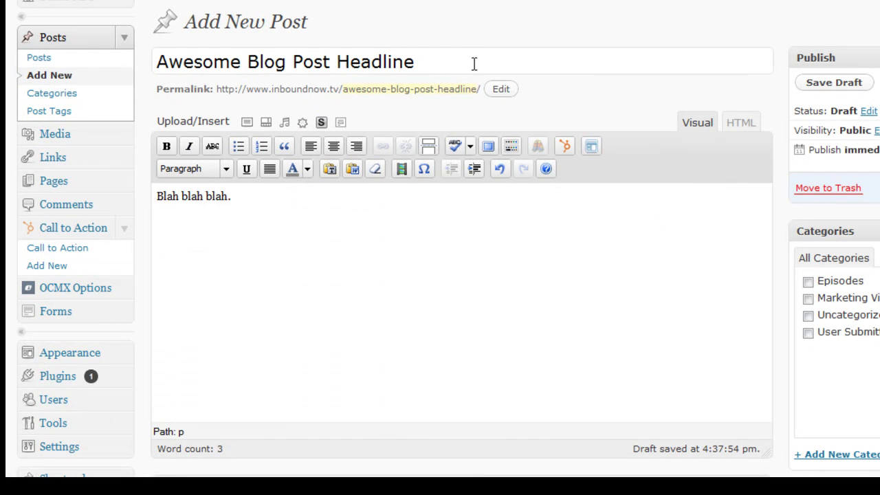
drag(242, 197, 149, 204)
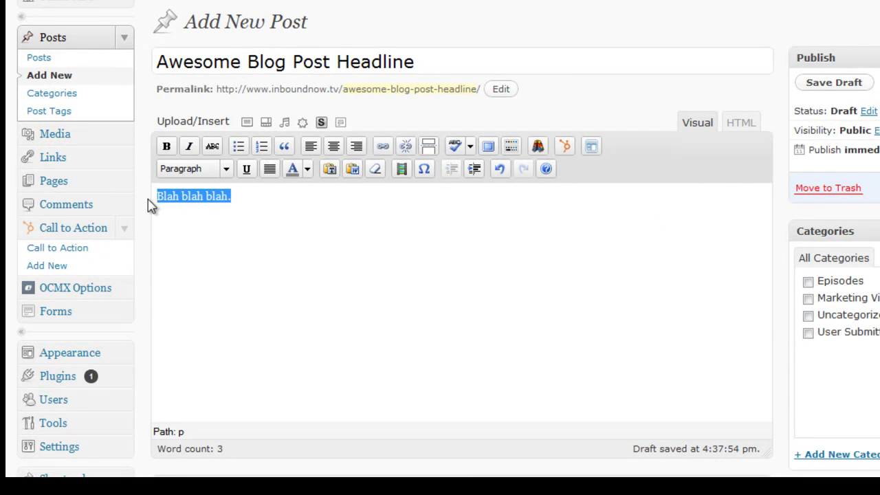
click(306, 238)
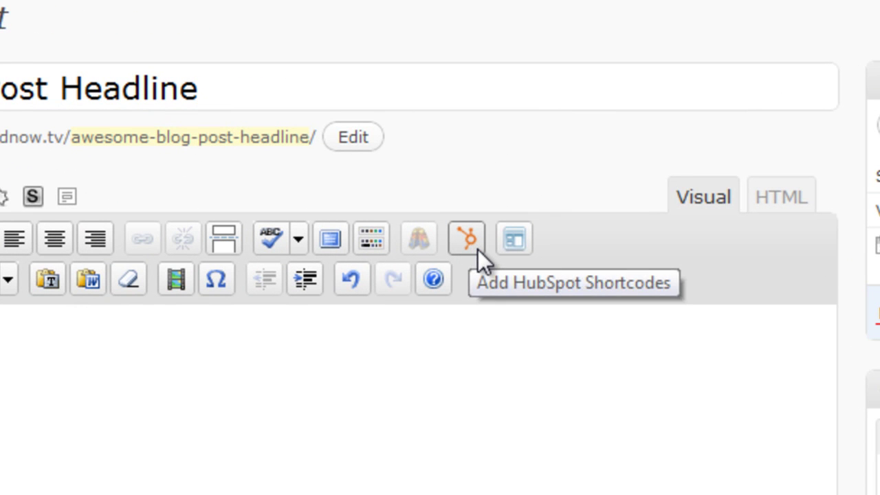
Step: Insert a HubSpot hs_action shortcode rotating CTAs 500, 452 and 450 into the post body
click(478, 250)
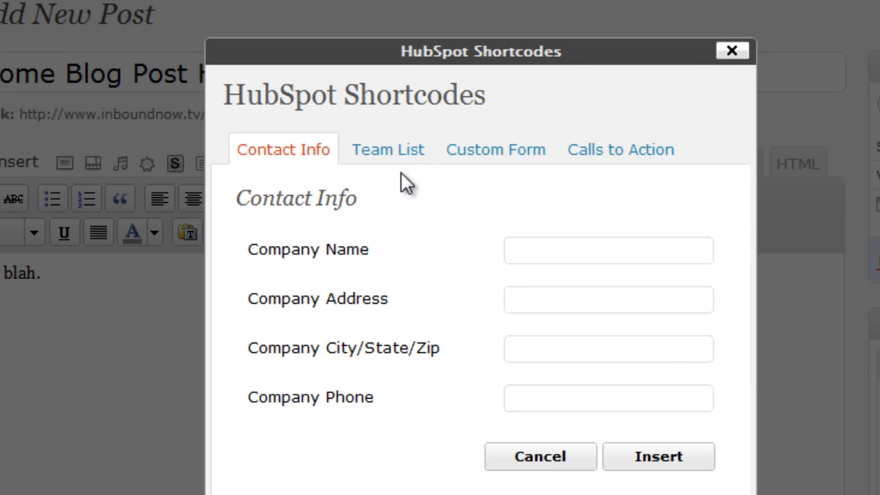
click(626, 164)
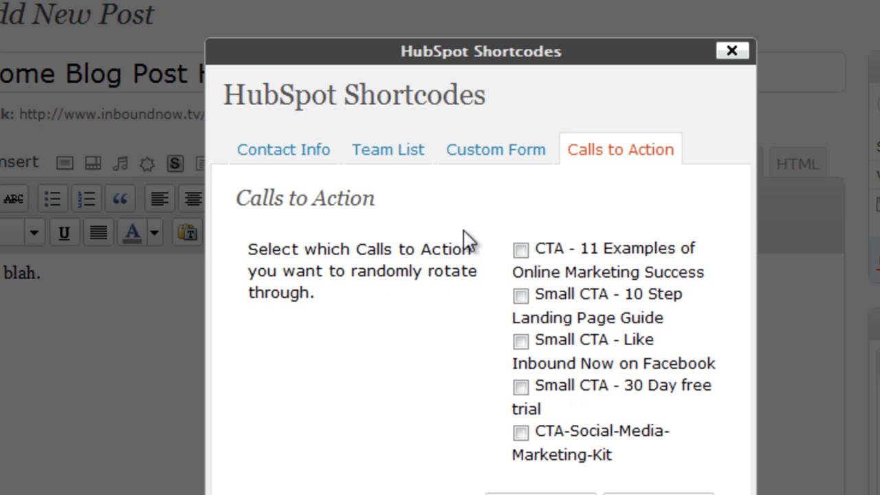
click(521, 249)
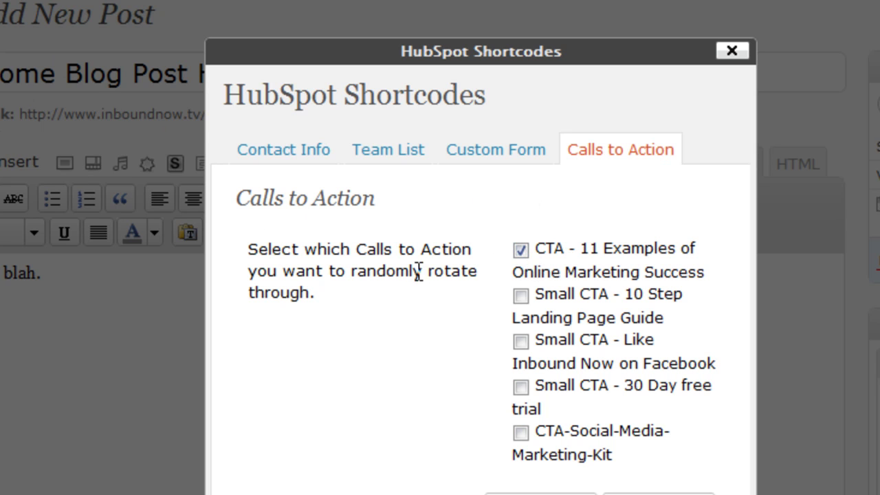
click(521, 294)
click(521, 341)
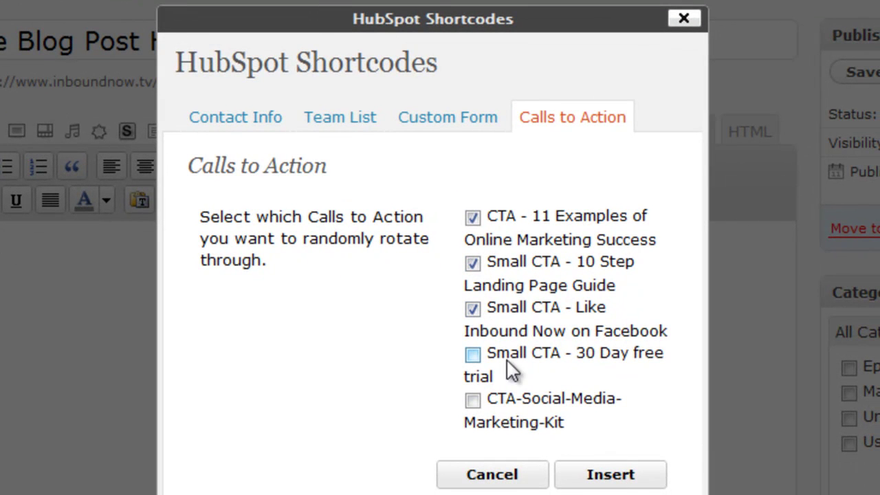
click(623, 475)
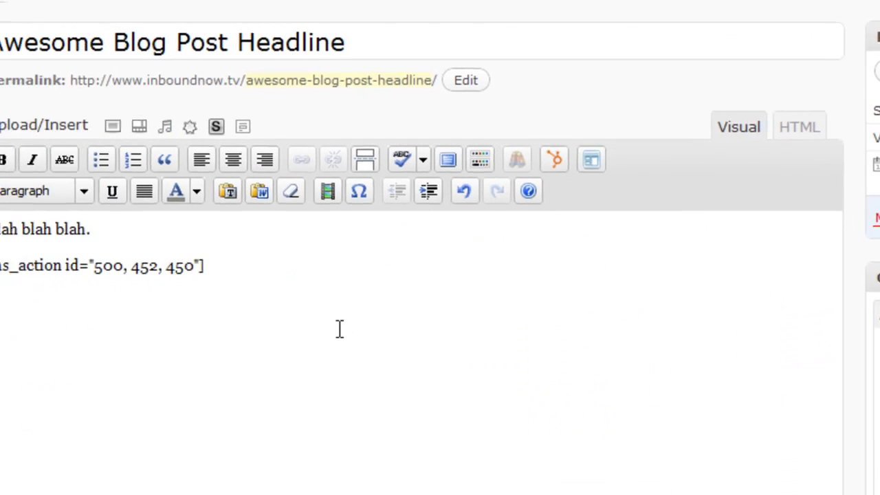
Step: Replace the shortcode with [hs_action id="500, 419"] and view the published post
drag(256, 259, 45, 273)
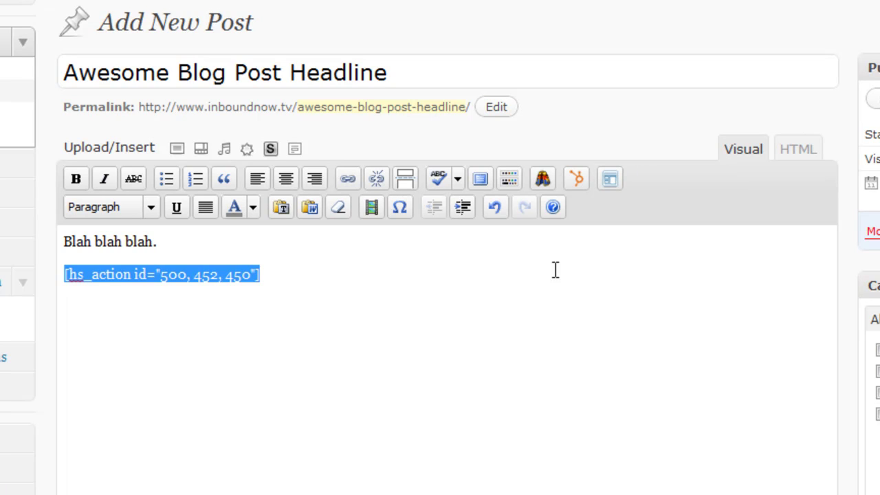
click(538, 295)
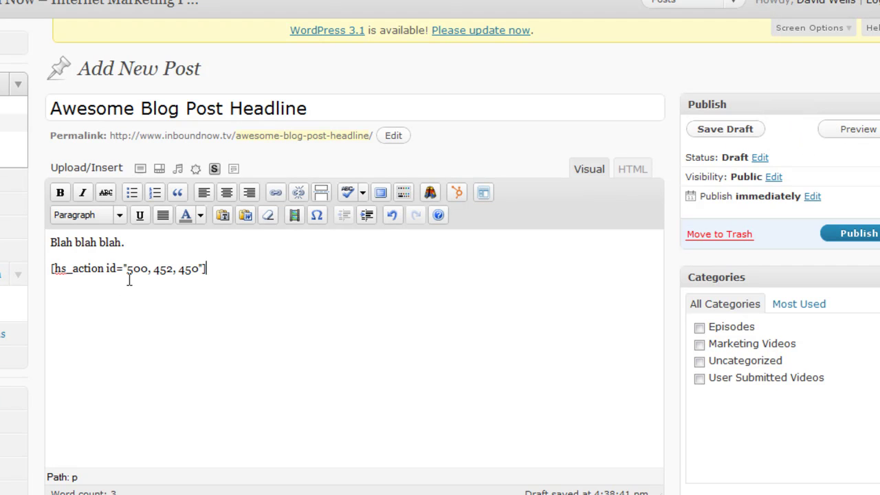
drag(127, 270, 177, 272)
drag(227, 270, 45, 280)
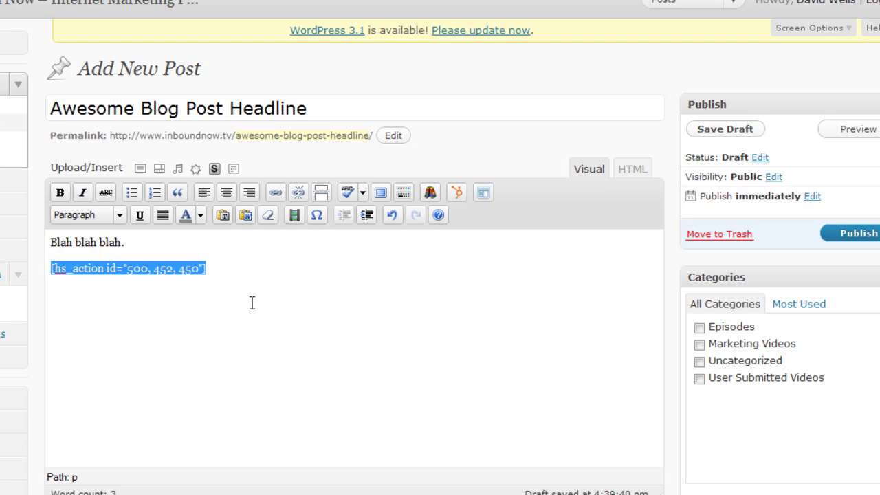
text([hs_action id="500, 419"])
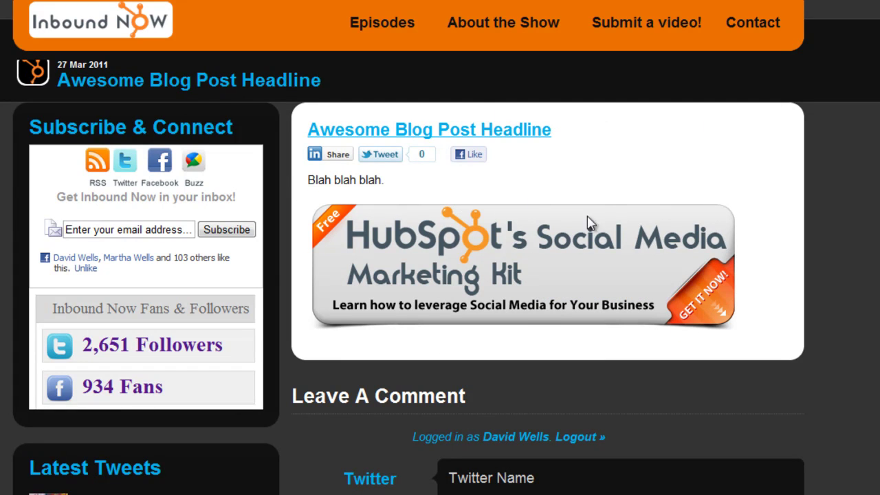
Step: Close the live post page to get back to the post editor
key(ctrl+w)
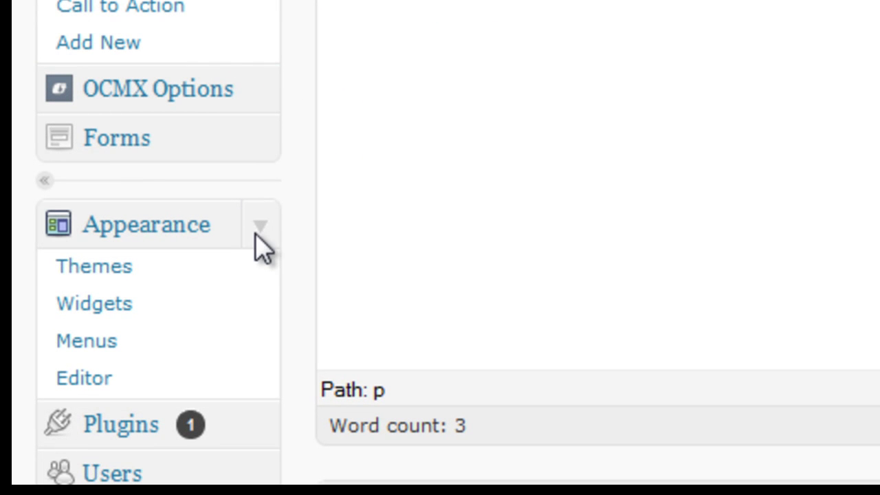
Step: Add a HubSpot: Action Widget to the Header Panel rotating CTAs 500 and 452, and save it
click(113, 311)
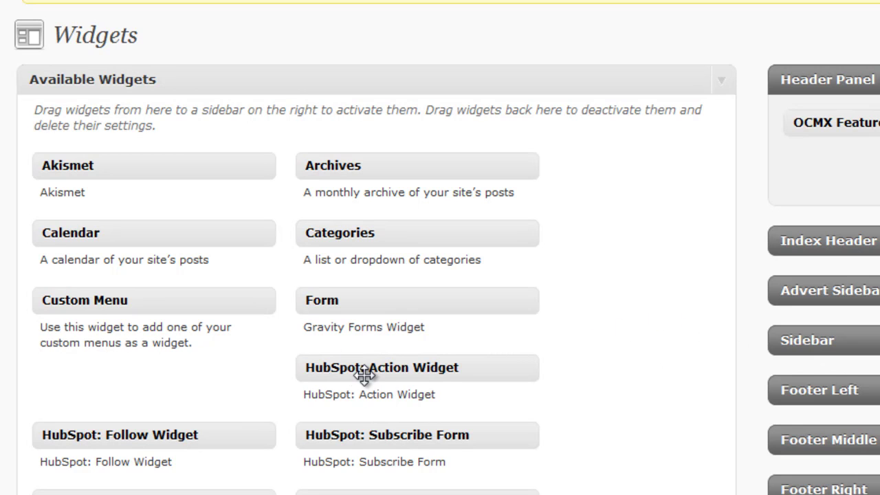
drag(365, 373, 489, 338)
drag(390, 347, 757, 167)
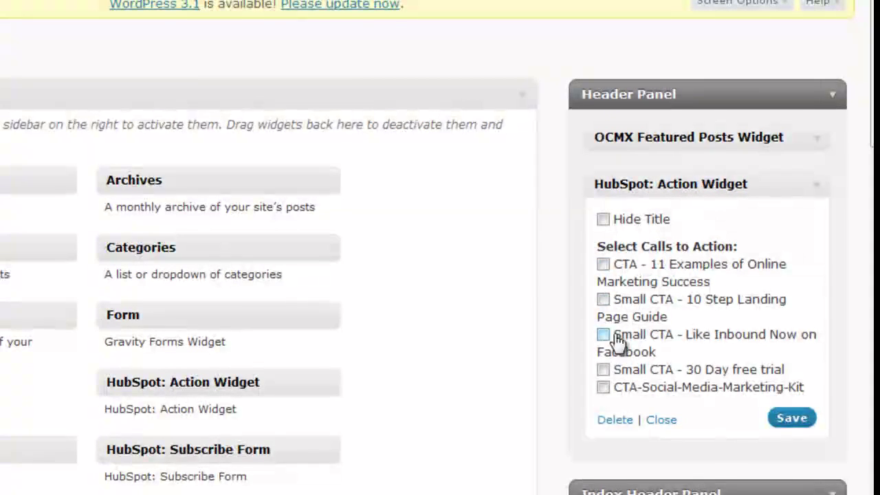
click(603, 266)
click(603, 299)
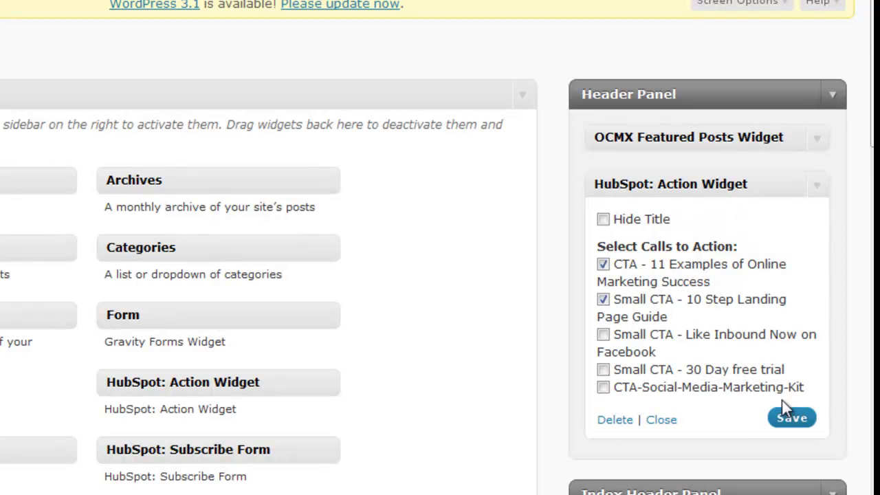
click(791, 417)
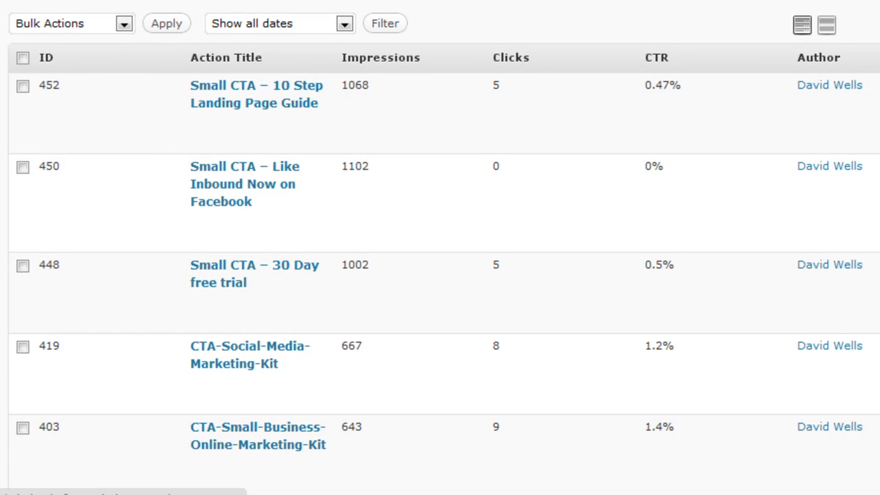
scroll(564, 105, down, 3)
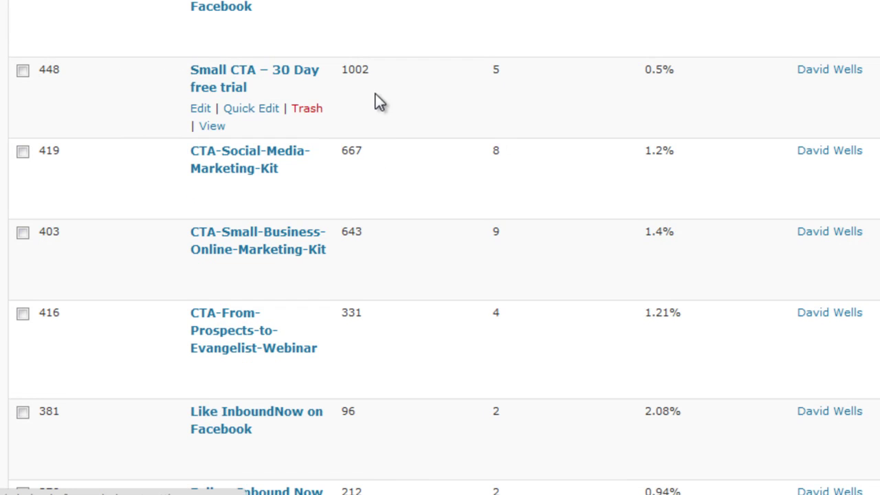
drag(341, 150, 365, 150)
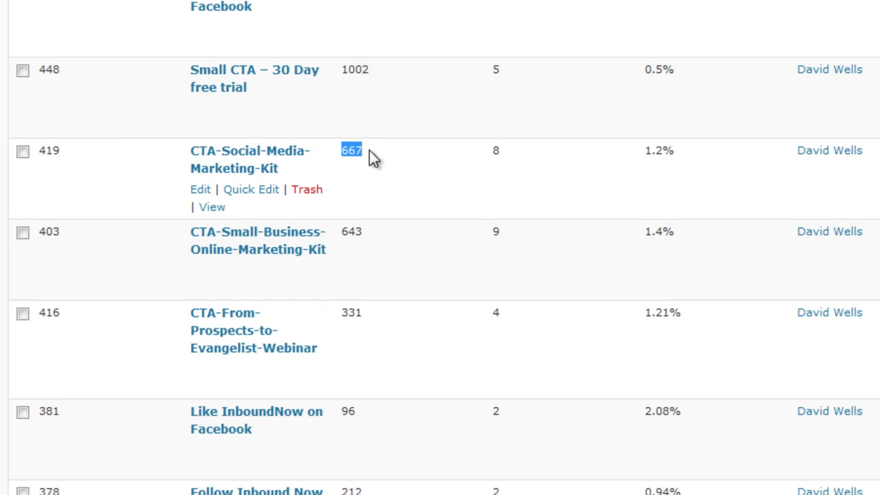